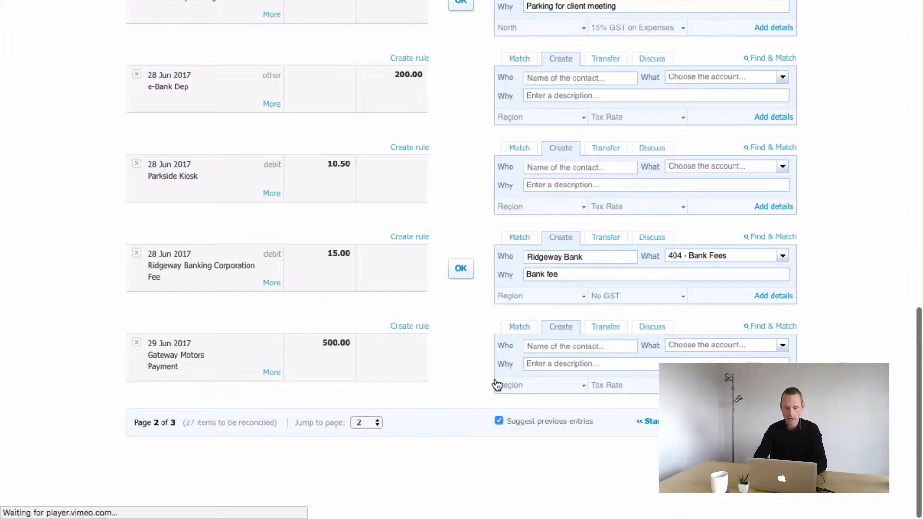
Step: Find transactions matching the 500.00 Gateway Motors statement line by searching "gate", and select the 411.35 Gateway Motors payment
click(772, 327)
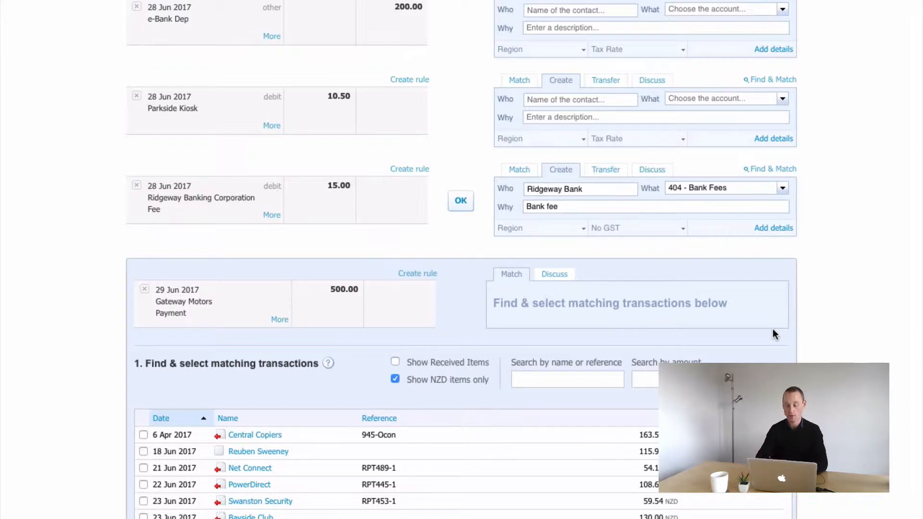
scroll(534, 275, down, 3)
click(533, 274)
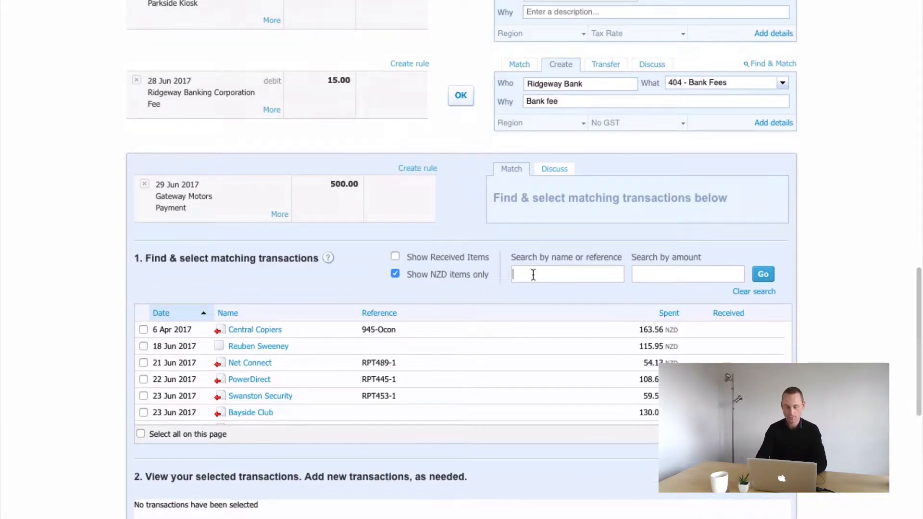
text(gate)
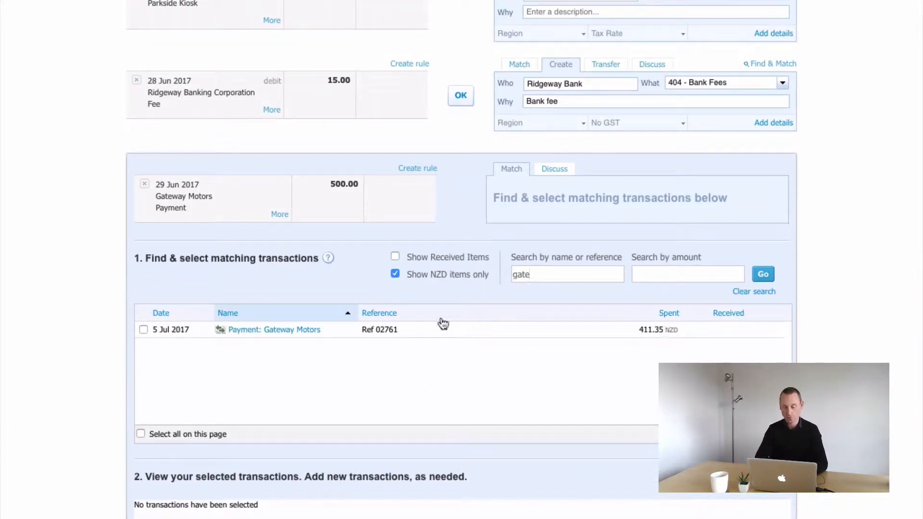
click(141, 330)
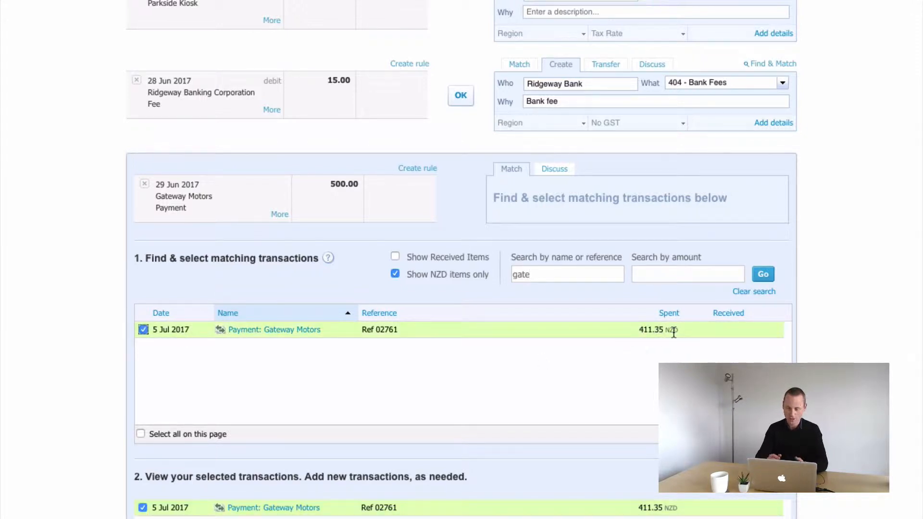
Step: Add a new Spend Money transaction for the remaining difference and set it to be spent as an Overpayment
scroll(518, 302, down, 3)
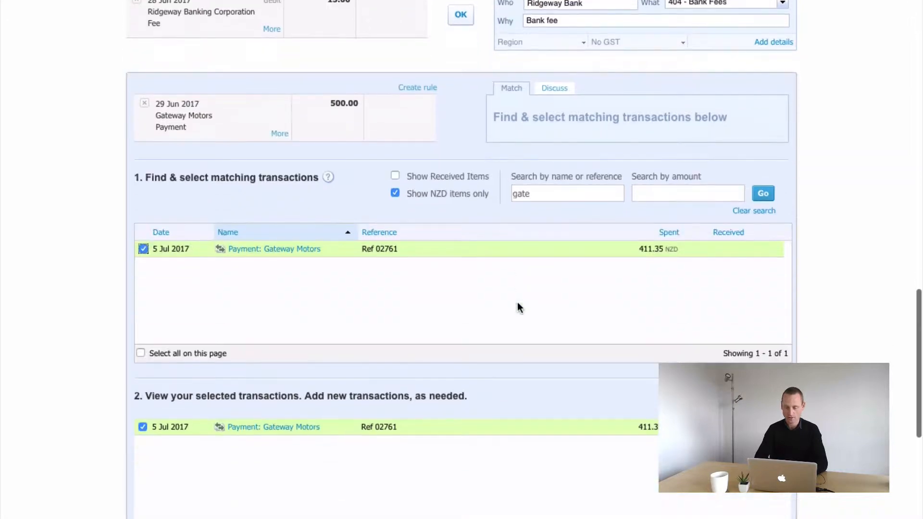
scroll(518, 308, down, 3)
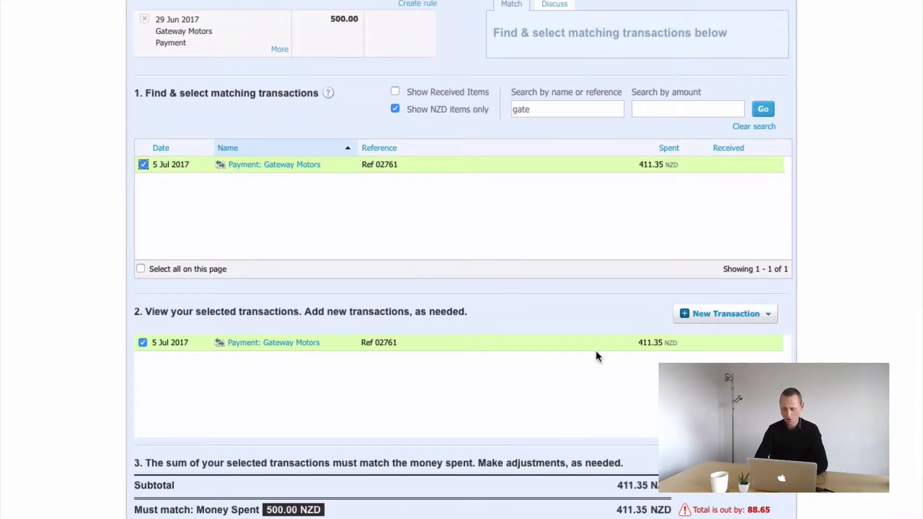
scroll(595, 202, up, 2)
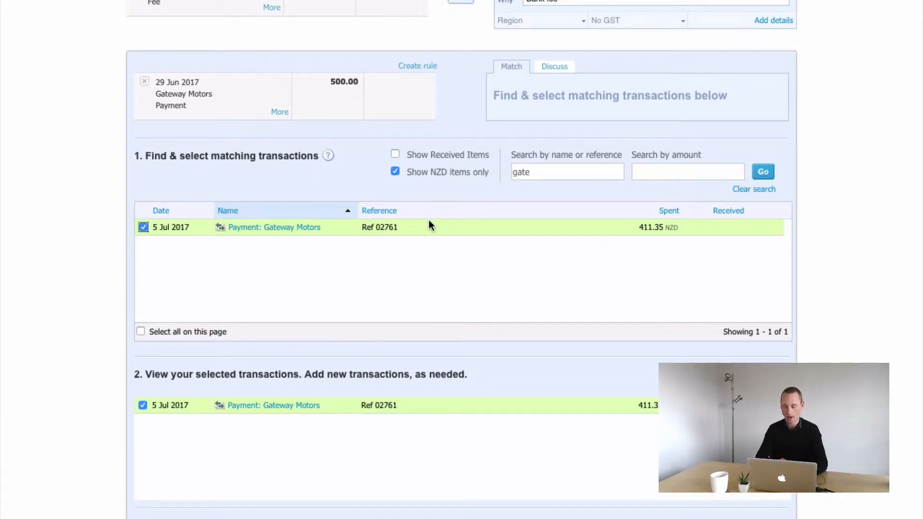
scroll(532, 299, down, 3)
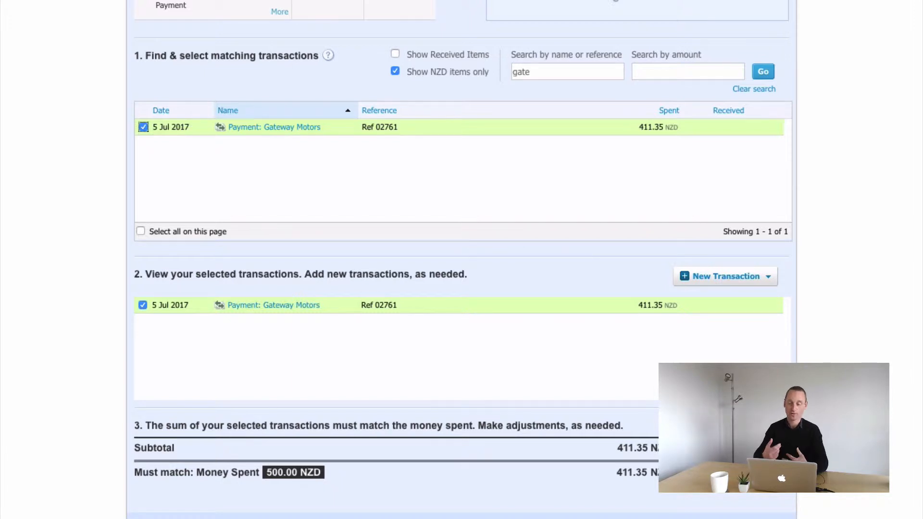
click(772, 278)
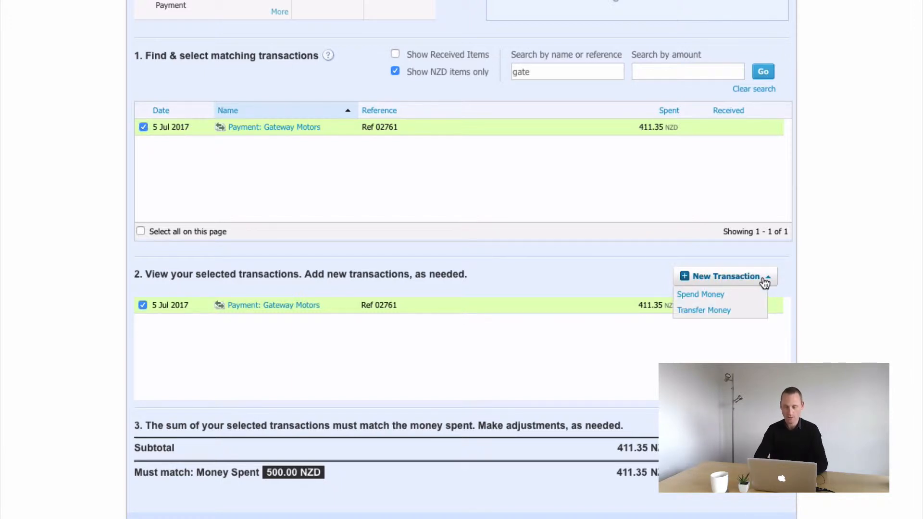
click(722, 298)
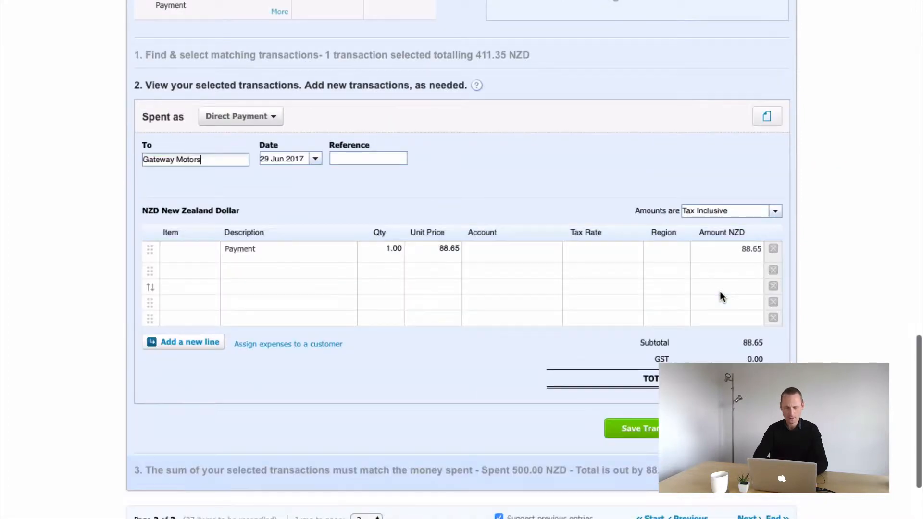
scroll(523, 188, up, 1)
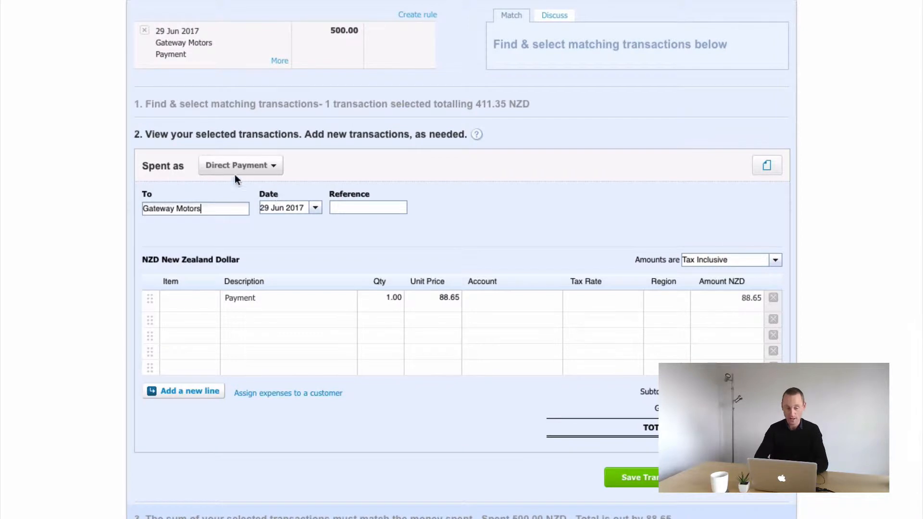
click(272, 165)
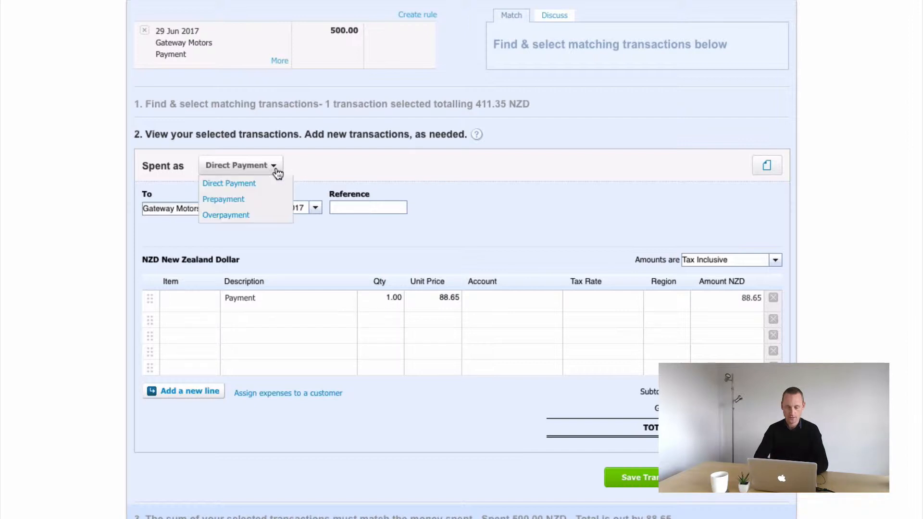
click(225, 216)
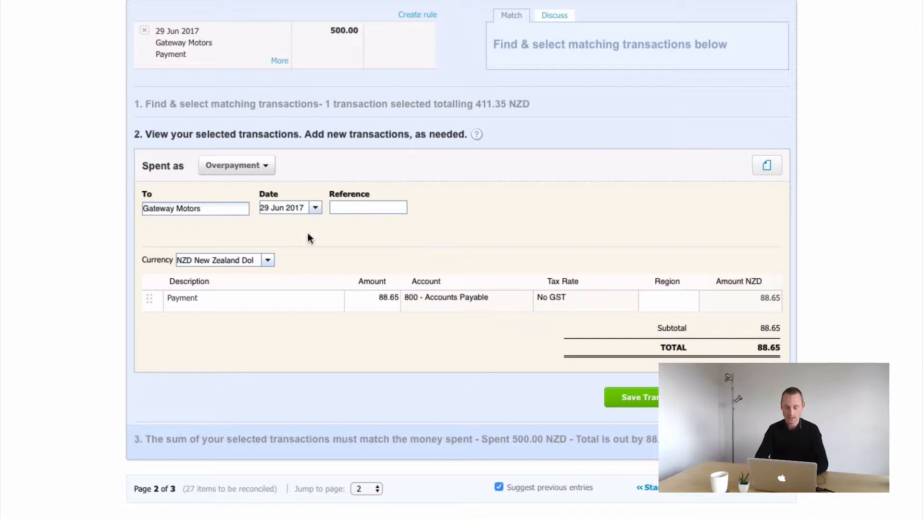
Step: Replace the overpayment line's description with "Overpayment due to error"
click(215, 298)
drag(216, 298, 126, 291)
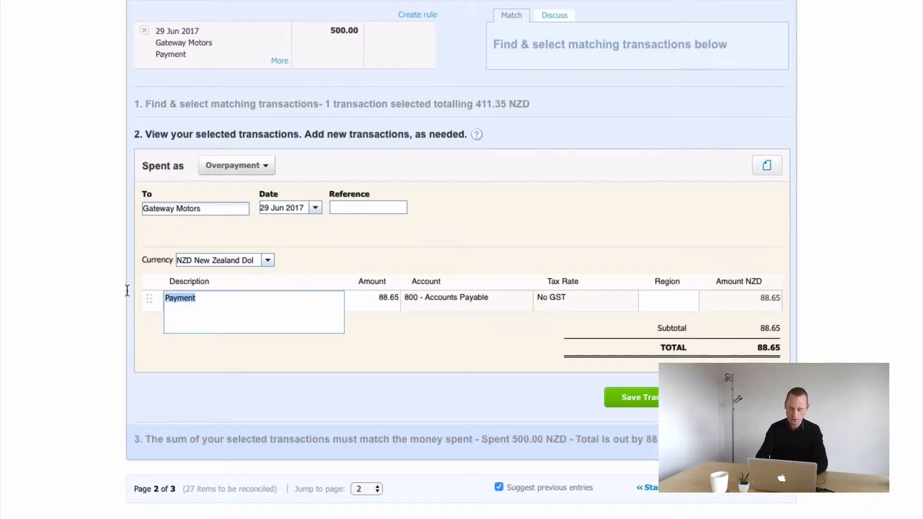
text(Overpayemnt)
key(BackSpace)
key(BackSpace)
key(BackSpace)
key(BackSpace)
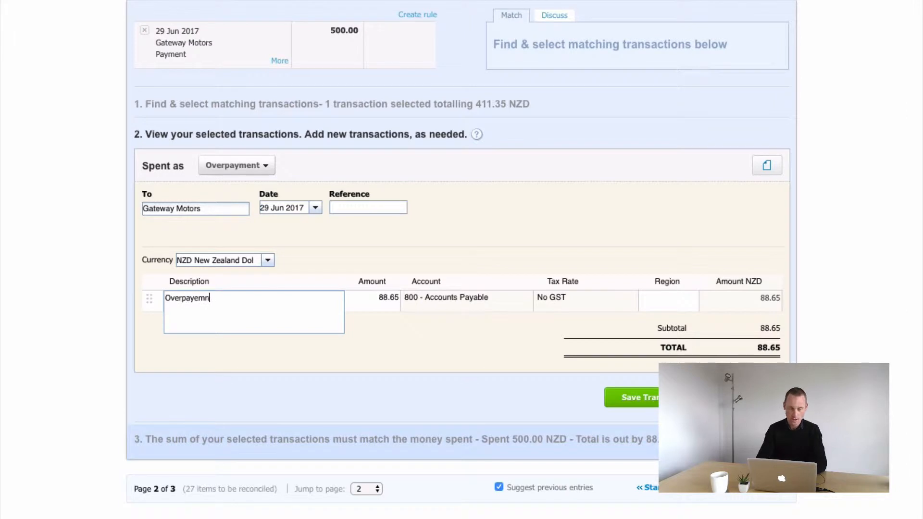
text(ment due to error)
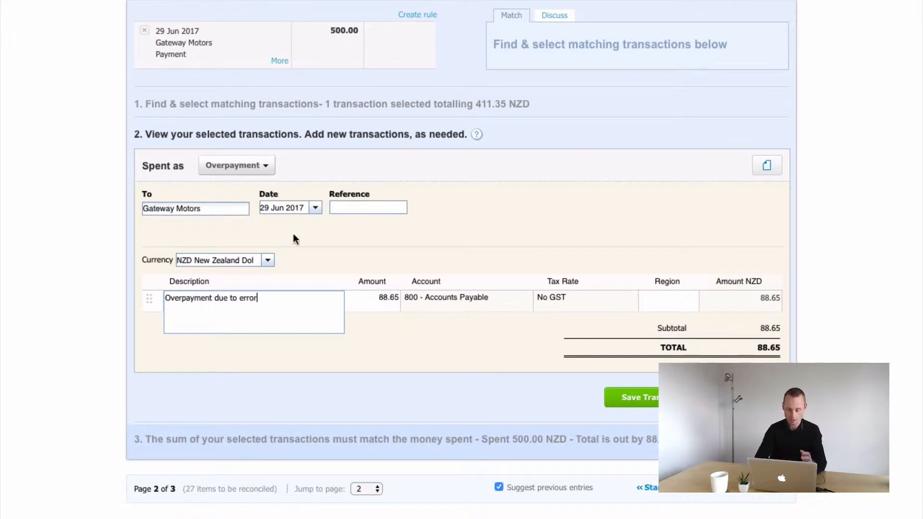
click(351, 240)
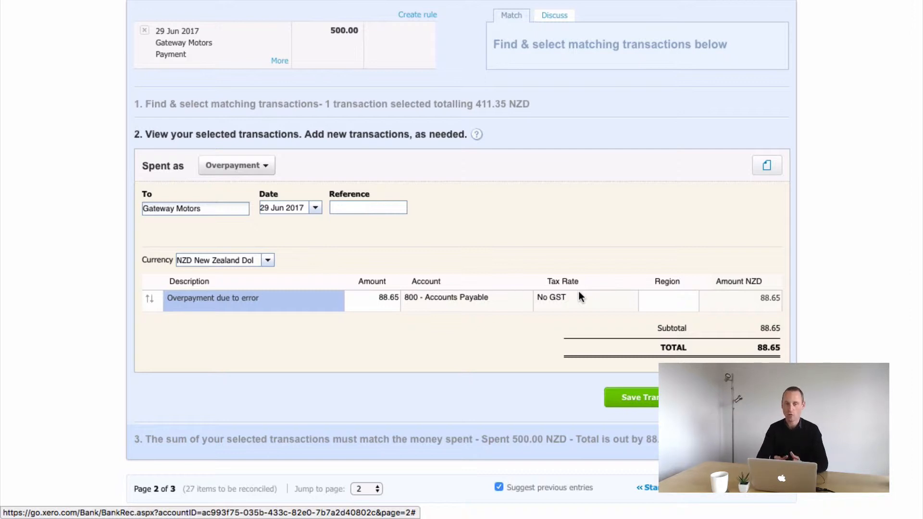
click(266, 165)
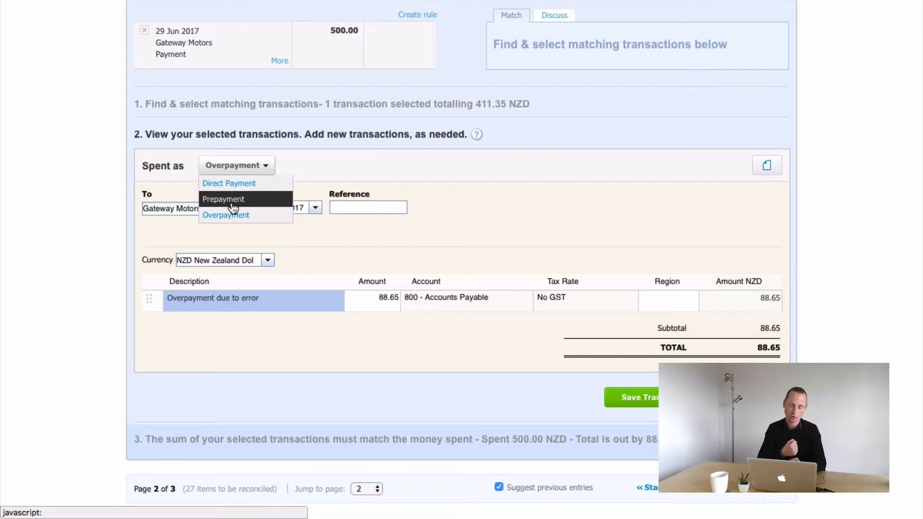
click(383, 177)
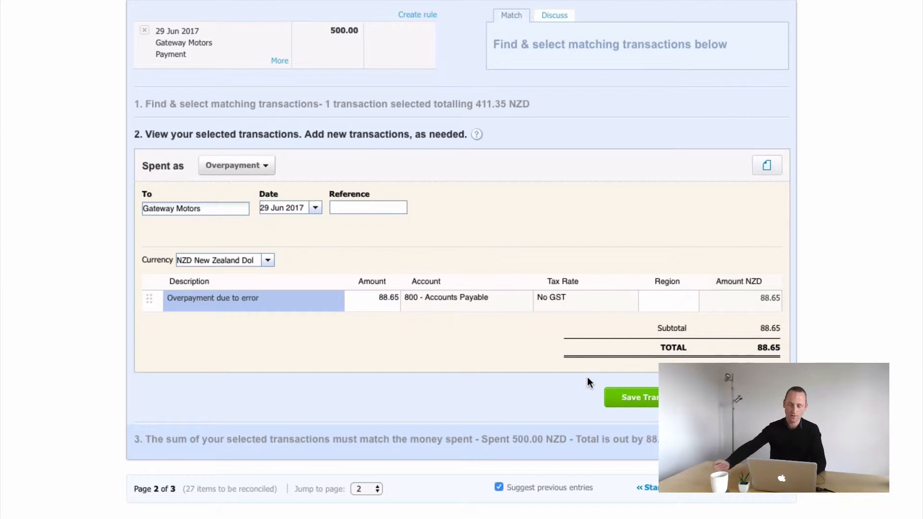
Step: Assign the overpayment line to the North region and save the transaction
click(683, 298)
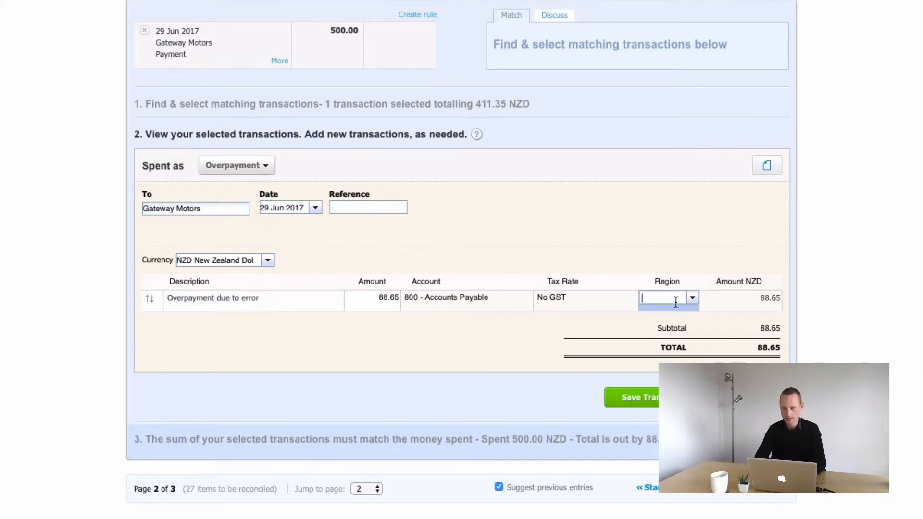
text(nor)
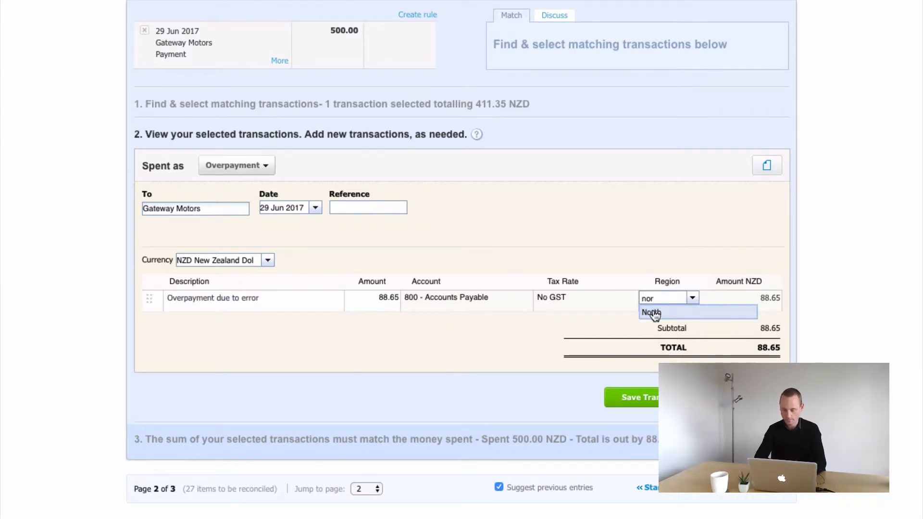
key(Return)
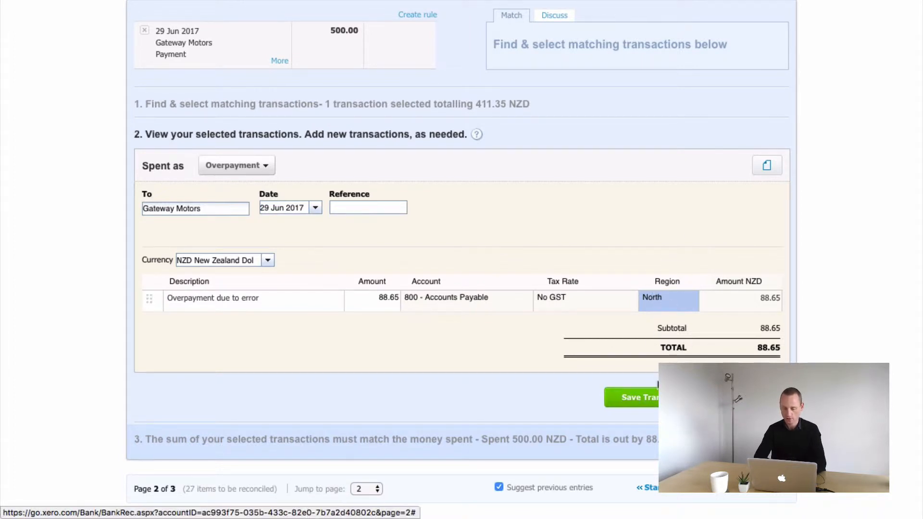
click(652, 402)
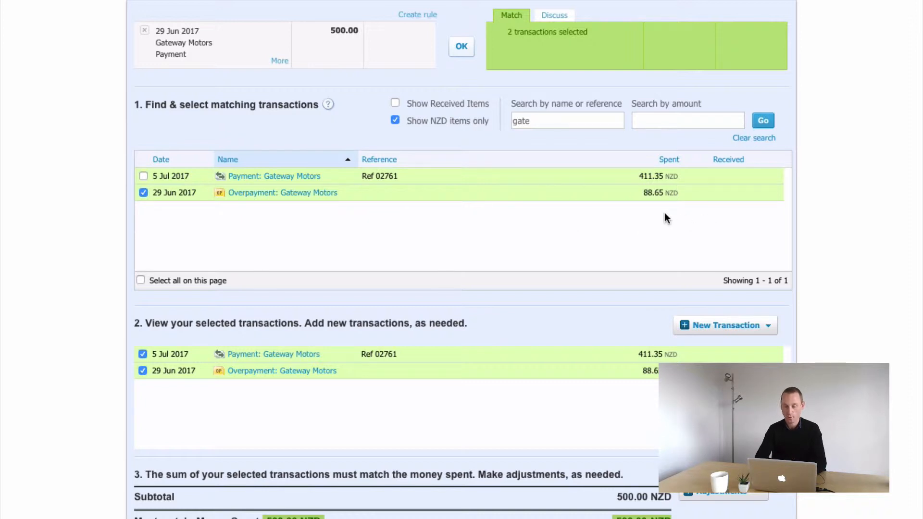
Step: Reconcile the Gateway Motors statement line with its selected transactions, and accept the suggested Bank Fees entry for the 15.00 Ridgeway Banking Corporation fee
scroll(614, 303, down, 3)
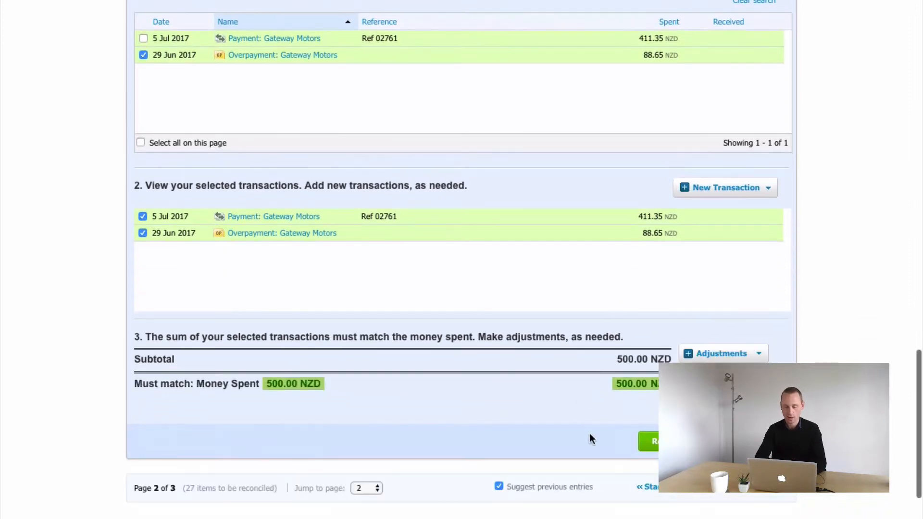
click(649, 441)
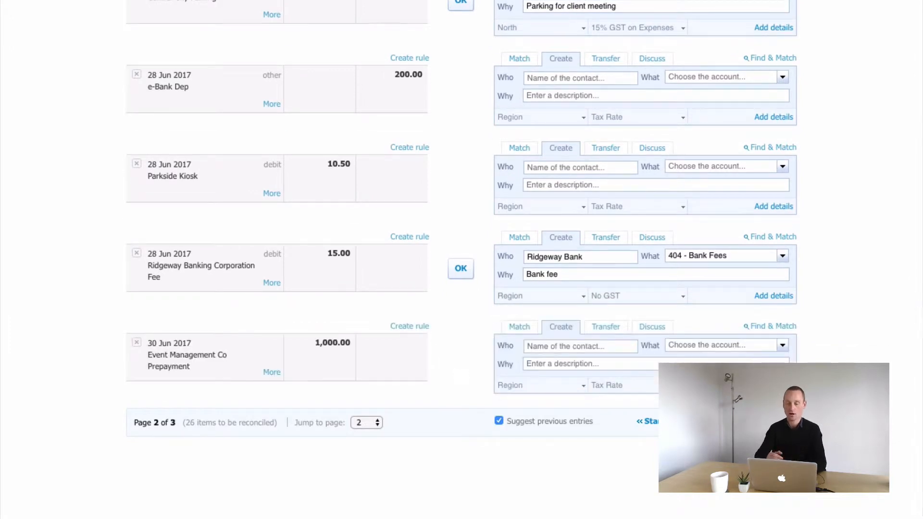
click(461, 269)
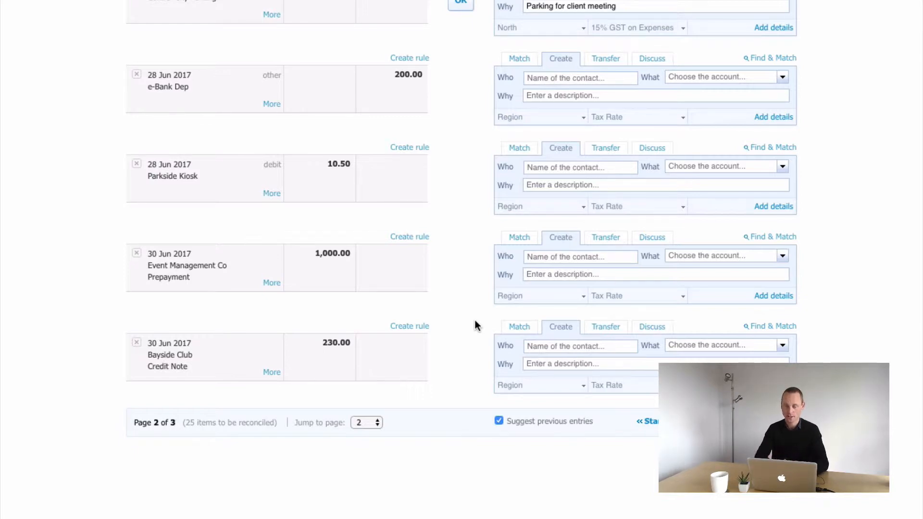
Step: Go to Purchases and create a new bill
scroll(475, 321, up, 20)
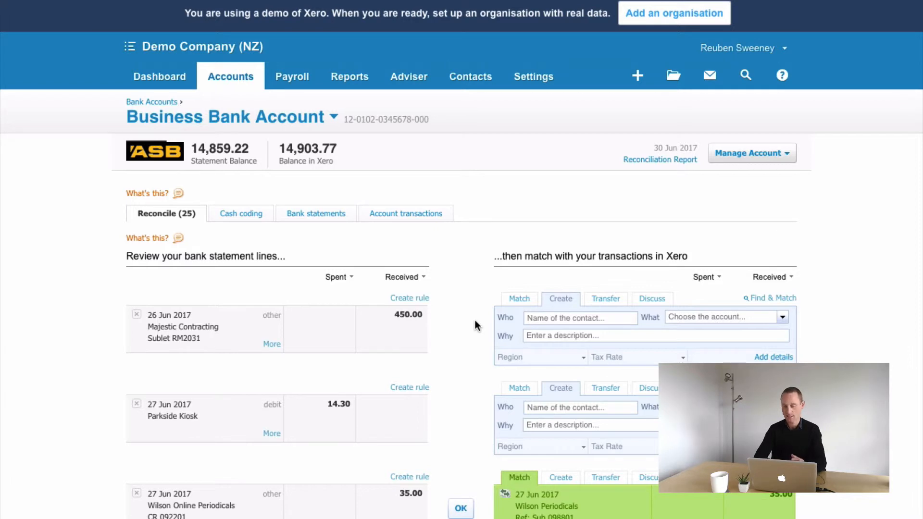
click(231, 81)
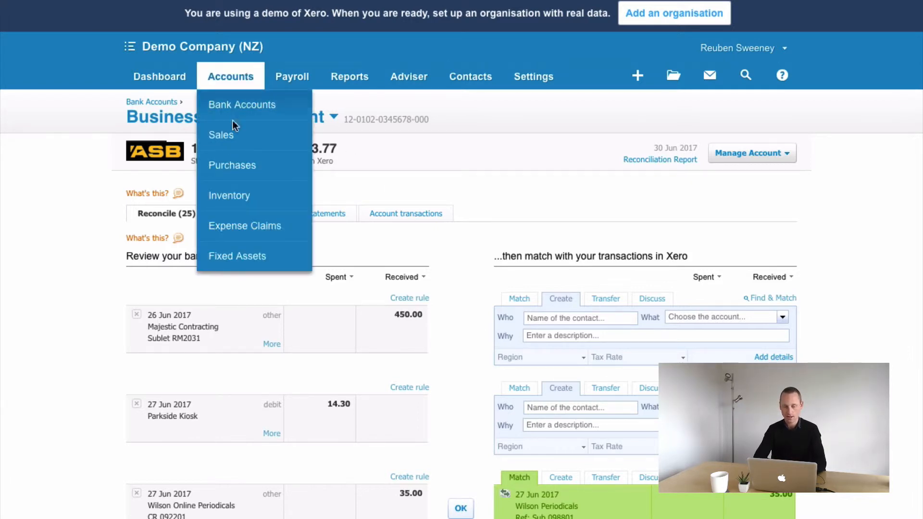
click(233, 165)
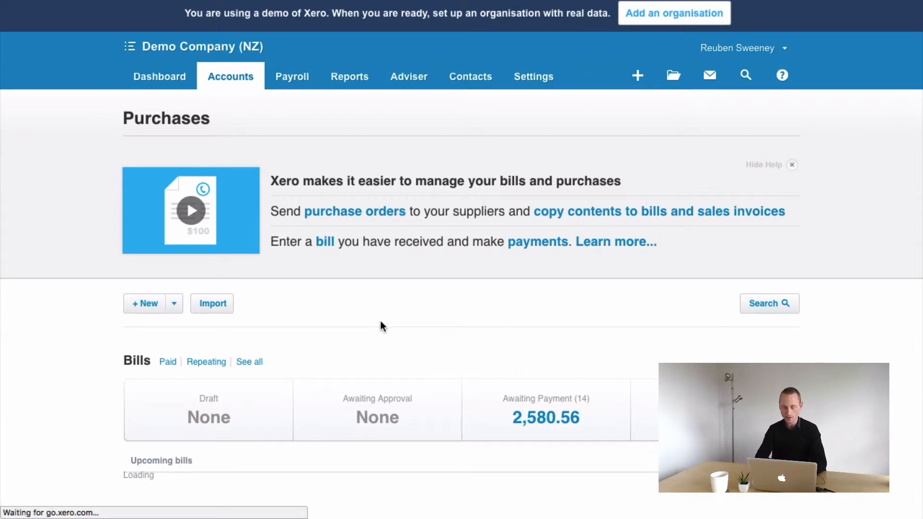
scroll(380, 321, down, 1)
click(166, 274)
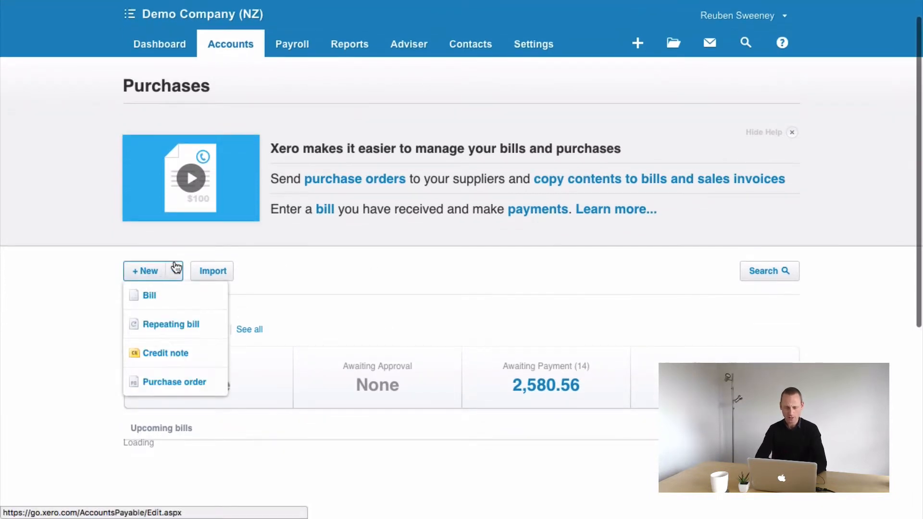
click(173, 297)
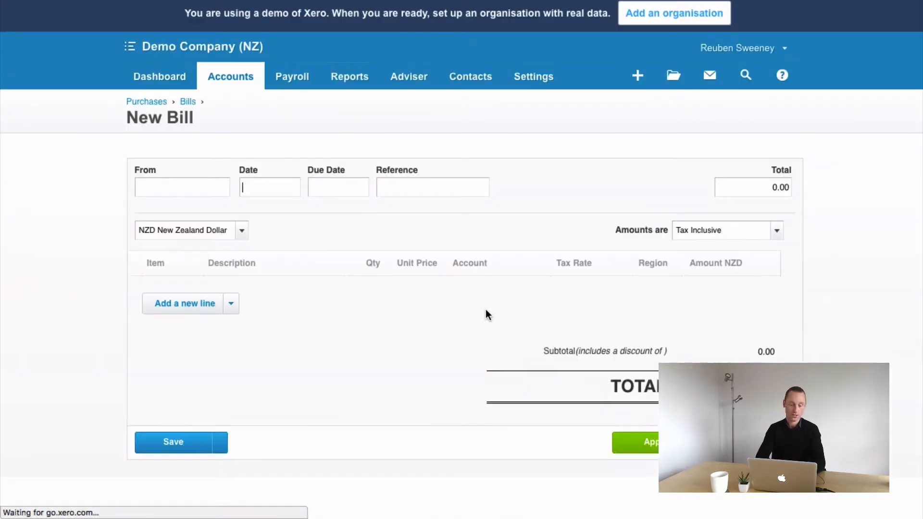
Step: Set the bill's supplier to Gateway Motors and its due date to 30 Jun 2017
text(gatew)
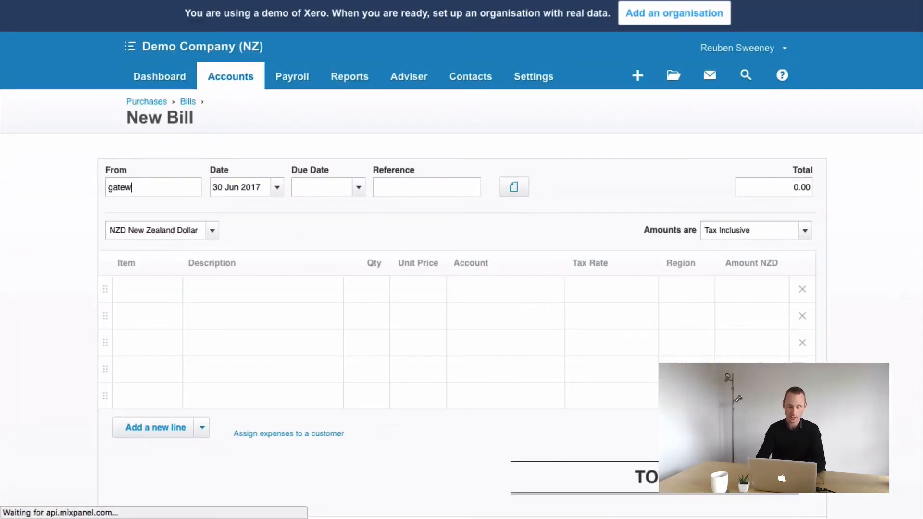
click(124, 214)
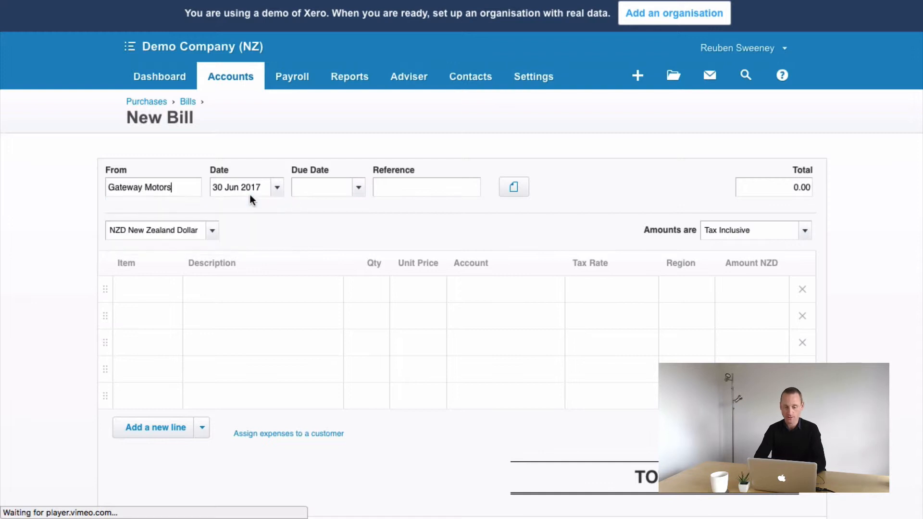
key(Tab)
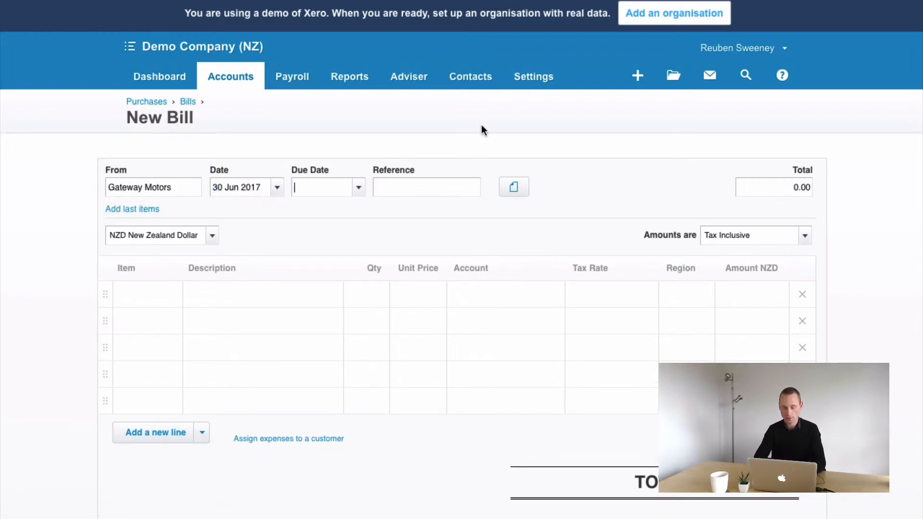
text(30 Jun 2017)
key(Tab)
Step: Enter a bill line described as "New Motor services" with a quantity of 1 and a unit price of 500
click(267, 289)
text(new)
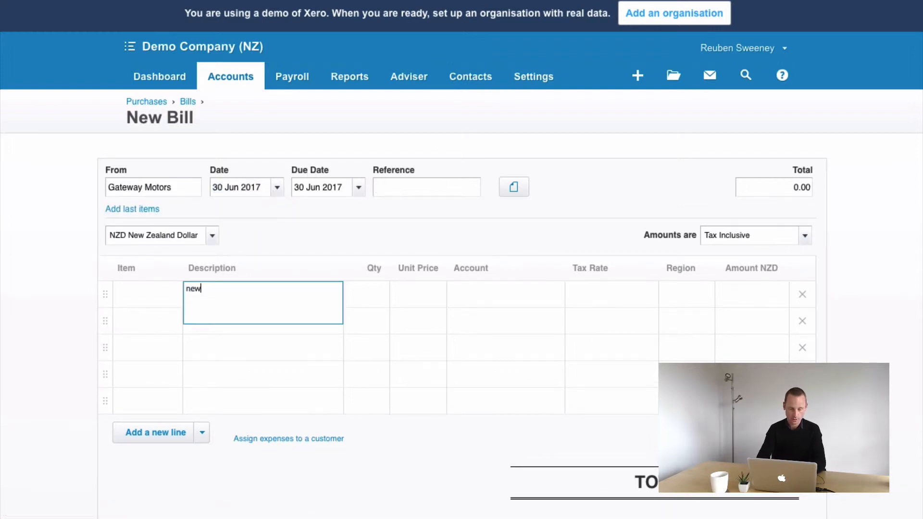
key(BackSpace)
key(BackSpace)
key(BackSpace)
text(New Motor s)
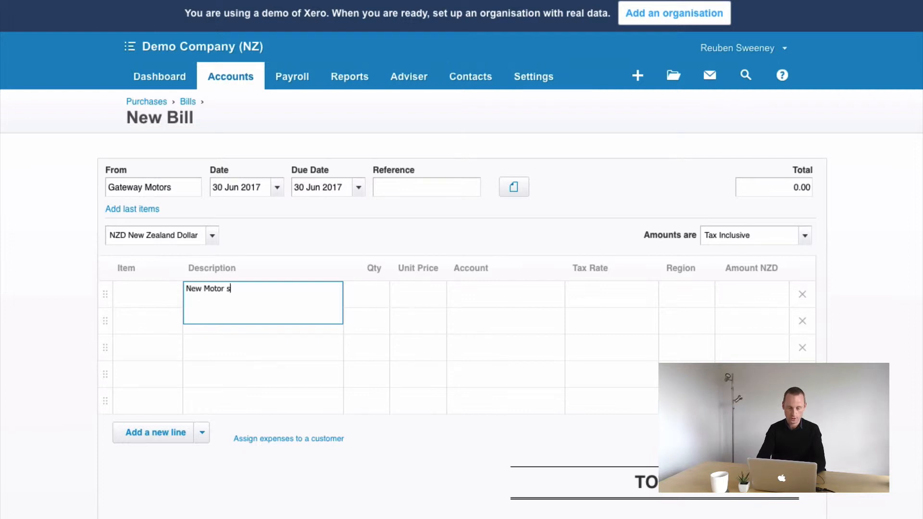
text(ervices)
key(Tab)
text(1)
key(Tab)
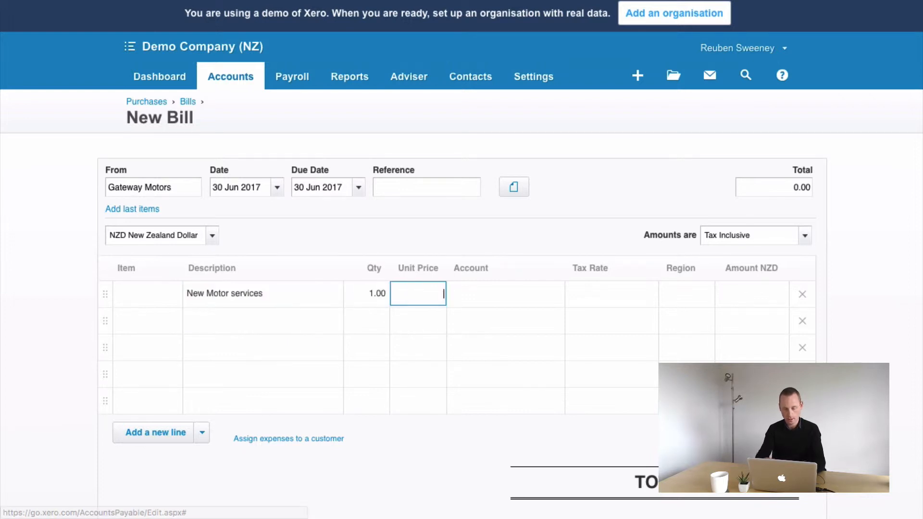
text(500)
key(Tab)
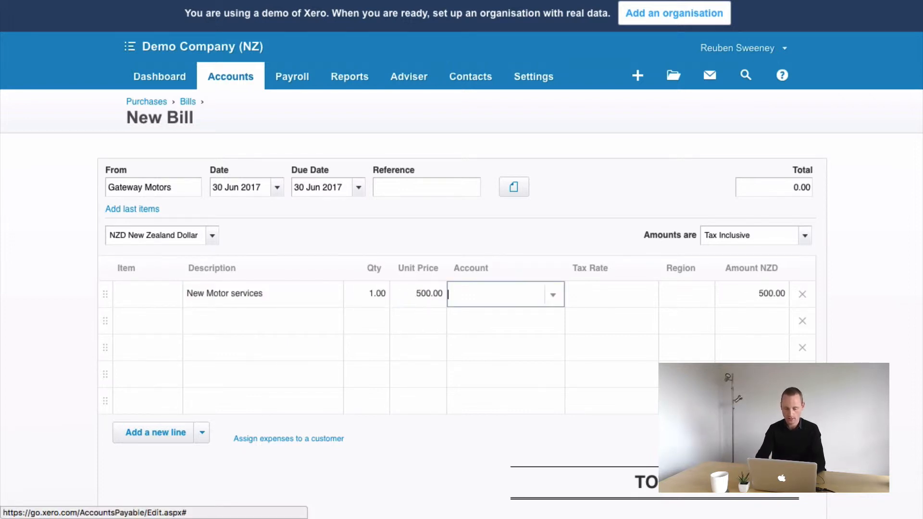
Step: Code the New Motor services line to 449 - Motor Vehicle Expenses and the North region, and approve the bill
text(moto)
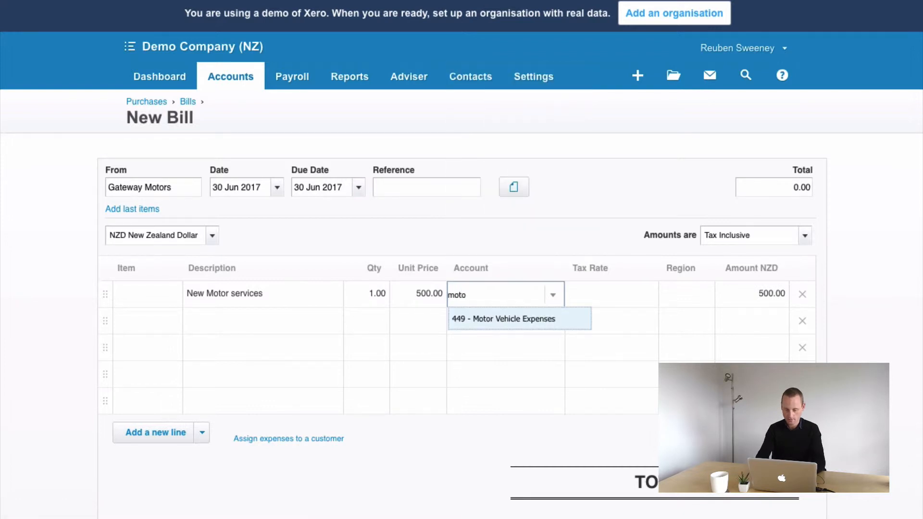
key(Tab)
key(Tab)
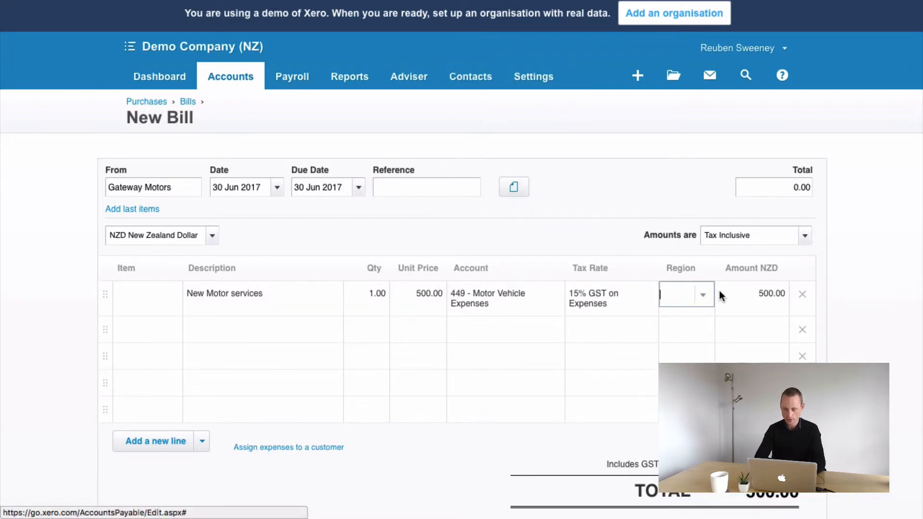
click(702, 295)
click(678, 358)
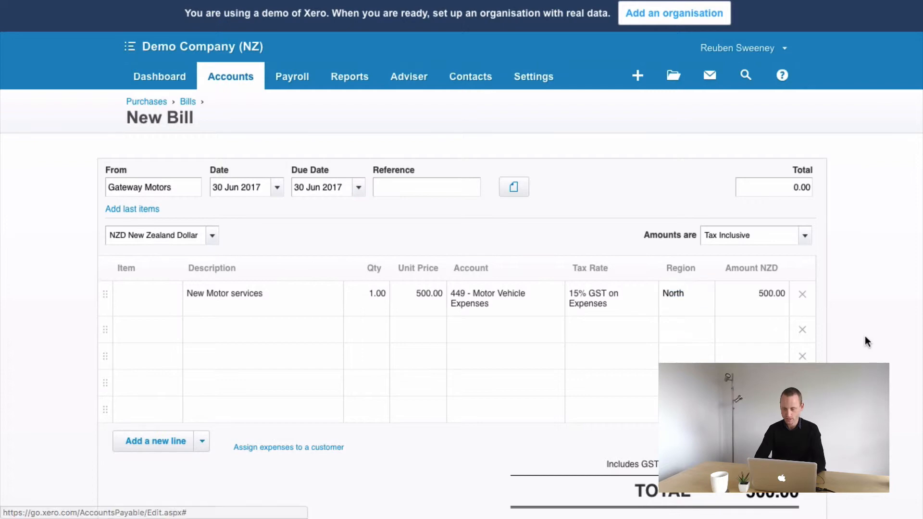
scroll(864, 336, down, 5)
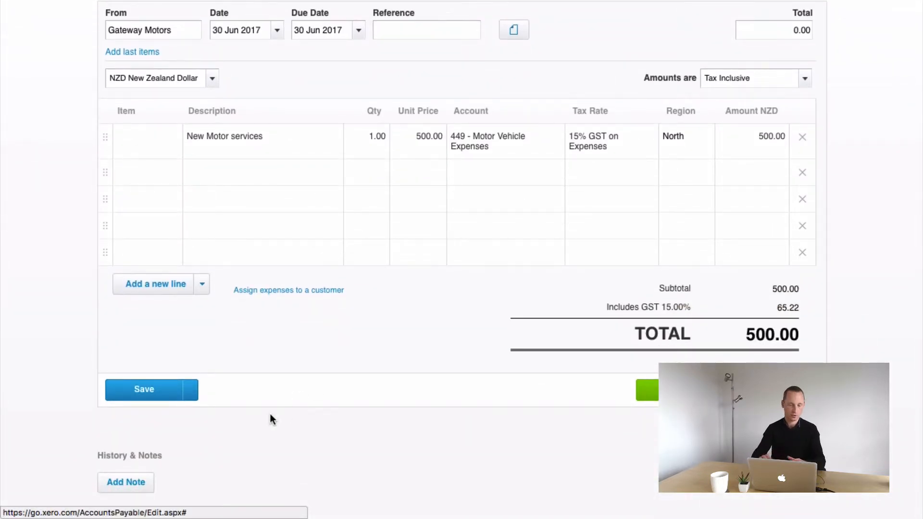
scroll(389, 361, up, 3)
scroll(388, 362, down, 2)
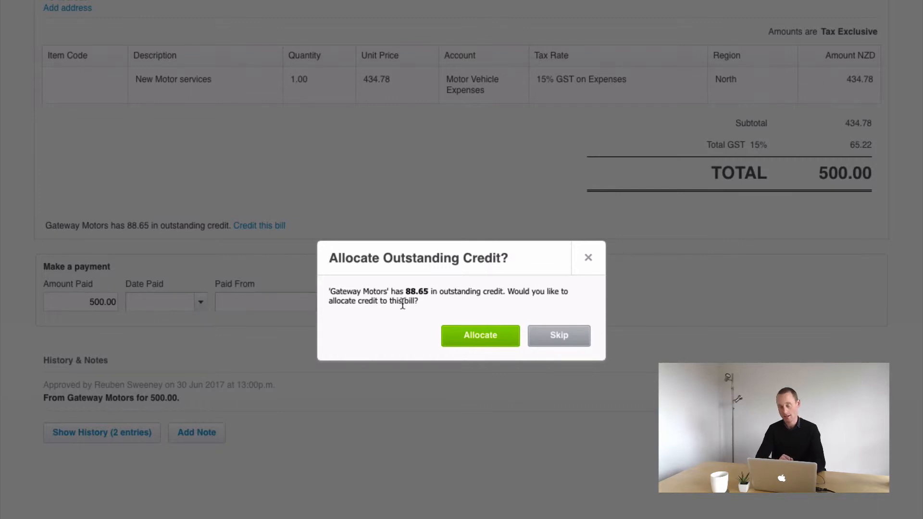
click(475, 339)
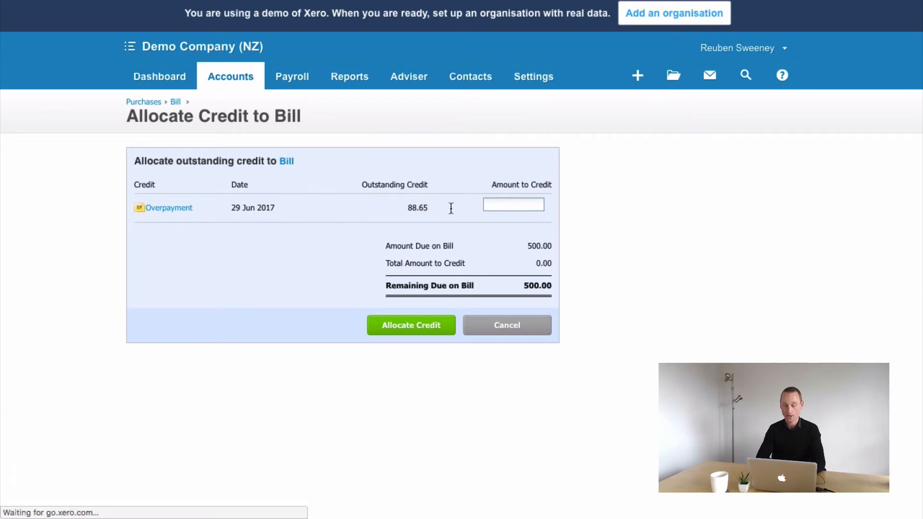
click(541, 205)
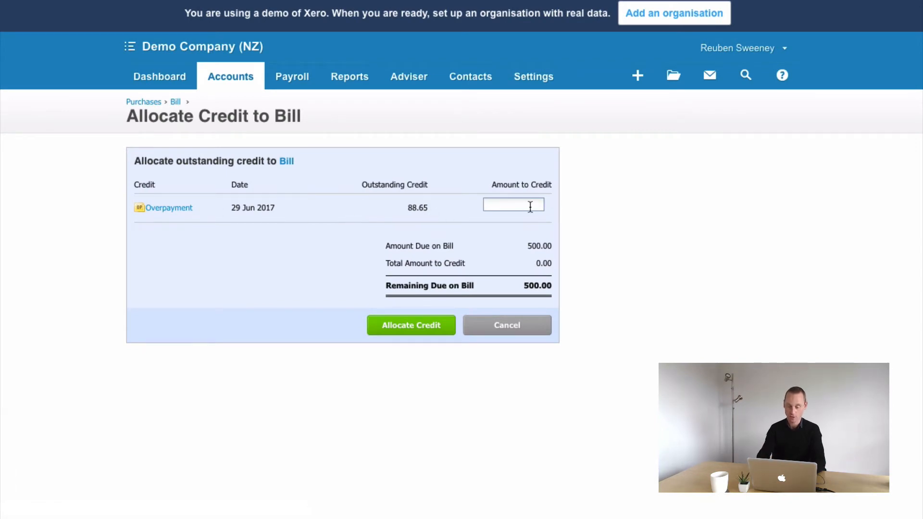
text(88.65)
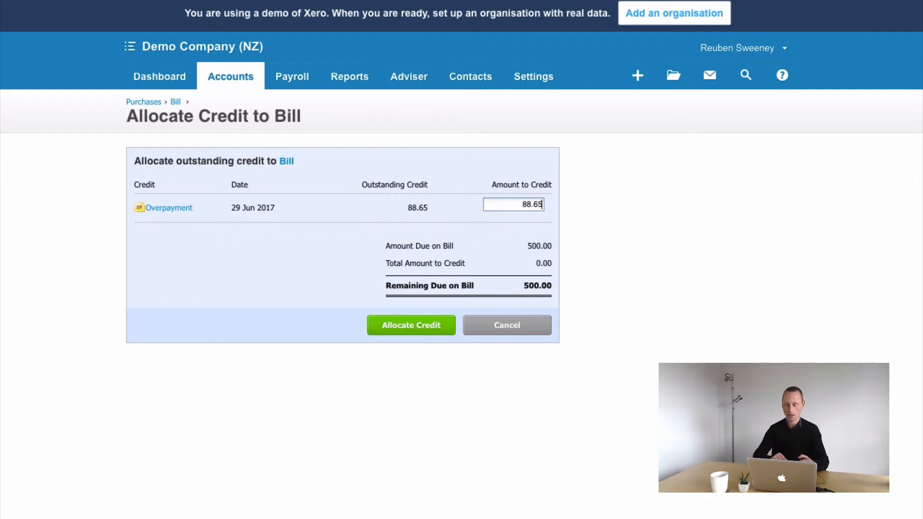
click(700, 256)
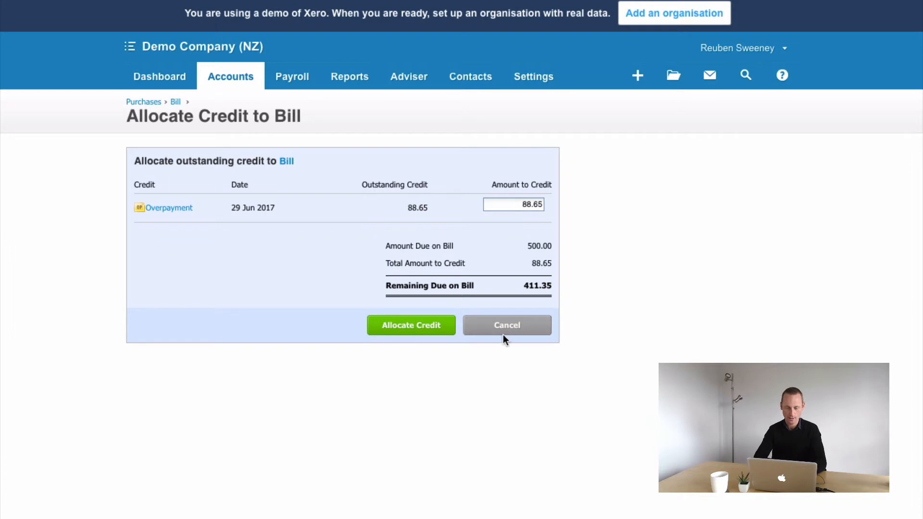
click(522, 327)
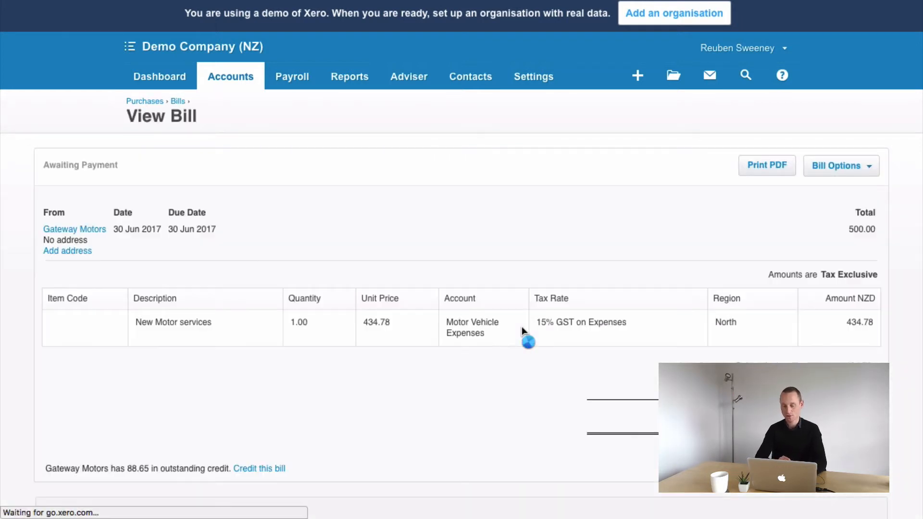
Step: Go to the Purchases bills awaiting payment and open the Gateway Motors overpayment dated 29 Jun 2017
scroll(521, 327, down, 10)
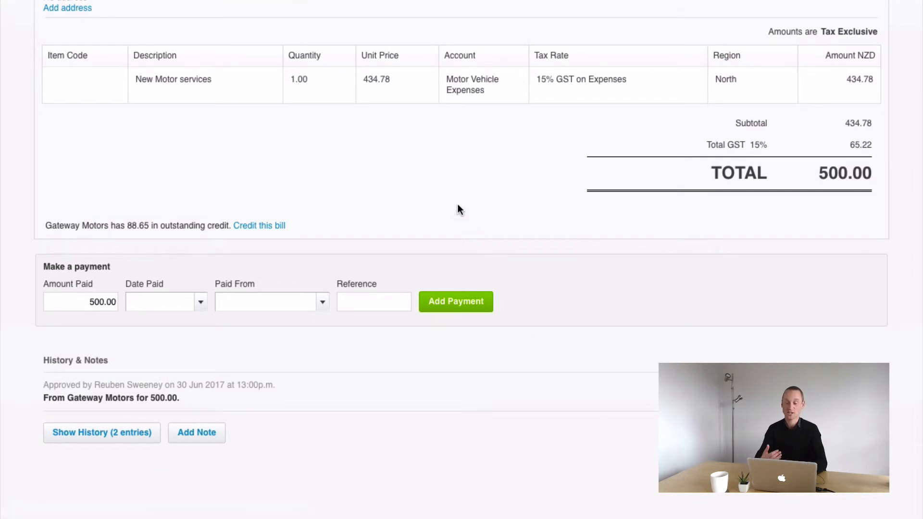
scroll(457, 204, up, 5)
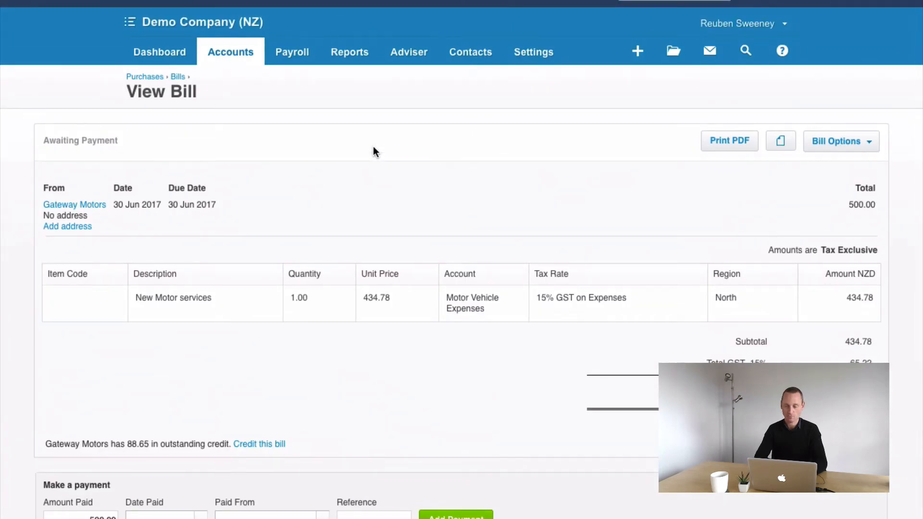
click(216, 55)
click(249, 145)
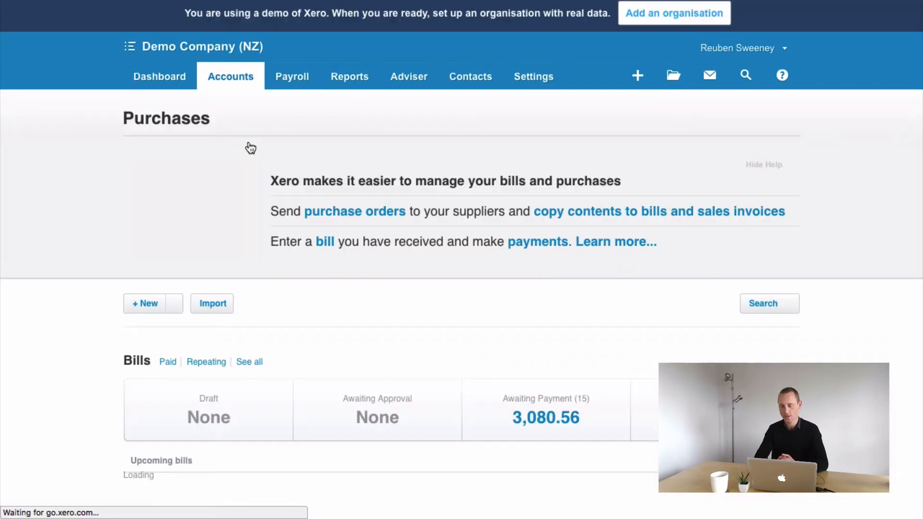
click(792, 165)
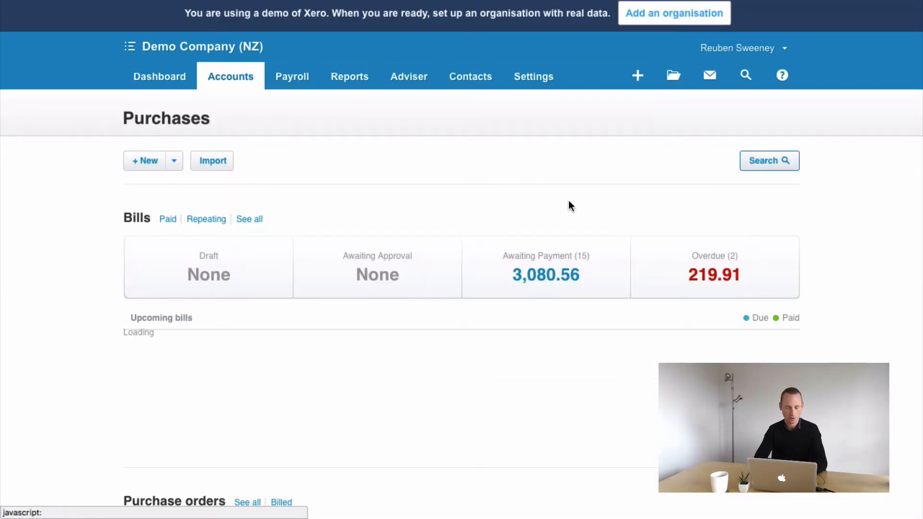
scroll(558, 305, down, 2)
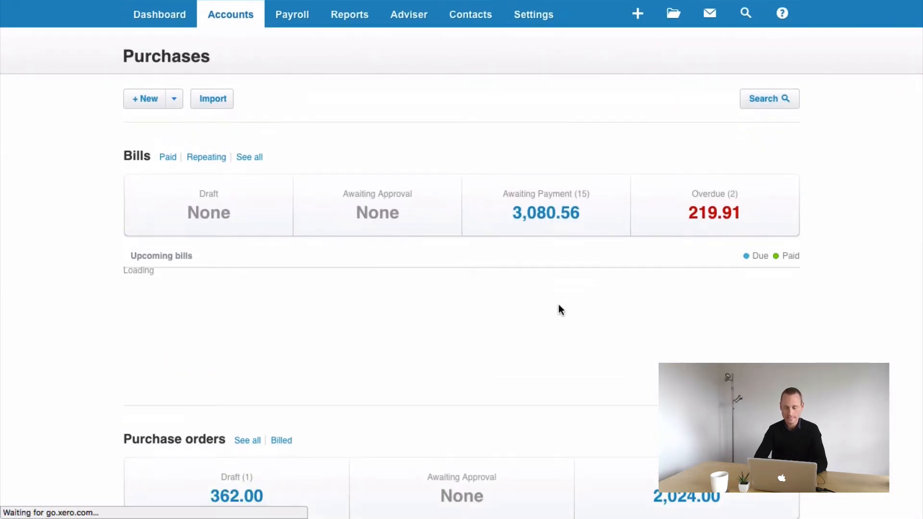
click(543, 205)
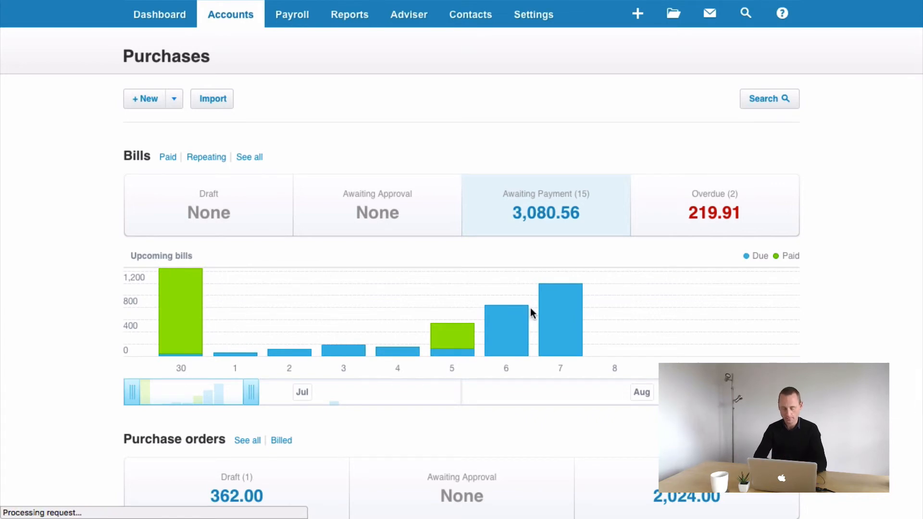
scroll(530, 308, down, 5)
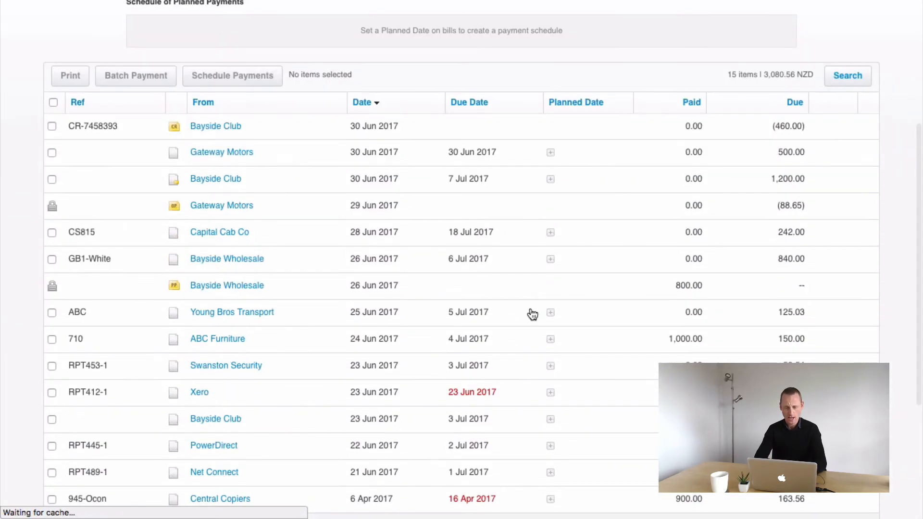
scroll(145, 289, down, 1)
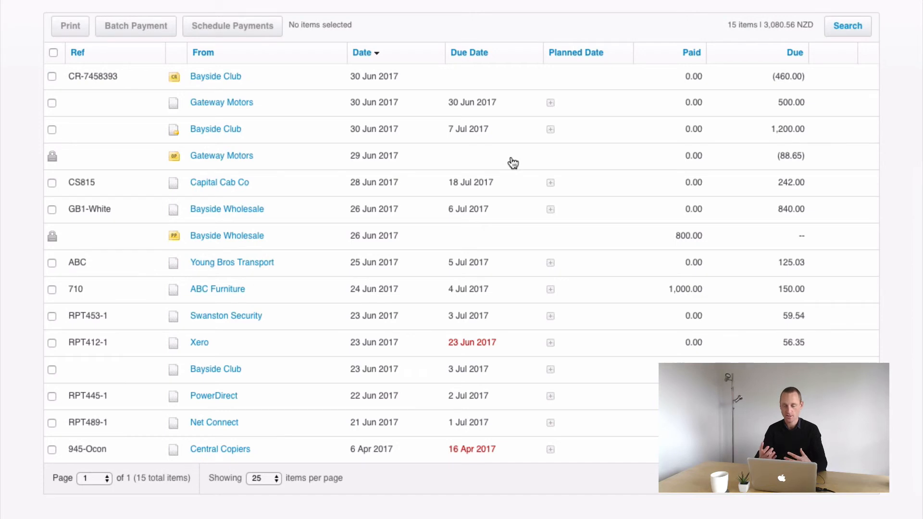
click(285, 154)
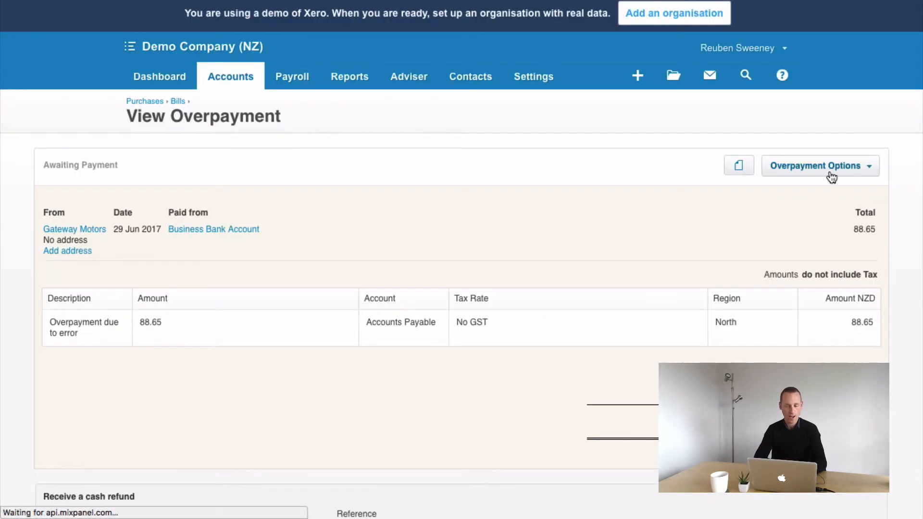
Step: Allocate 88.65 of the overpayment's credit balance to the Gateway Motors invoice dated 30 Jun 2017
click(860, 168)
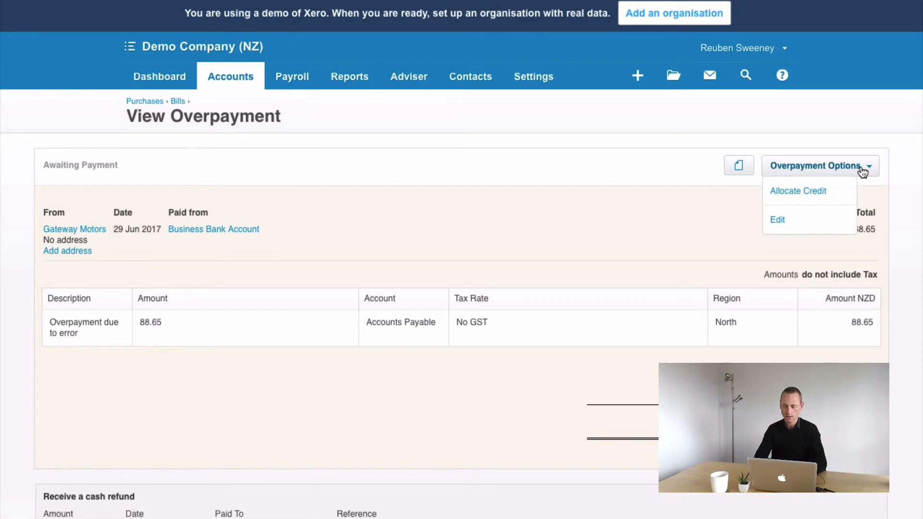
click(793, 193)
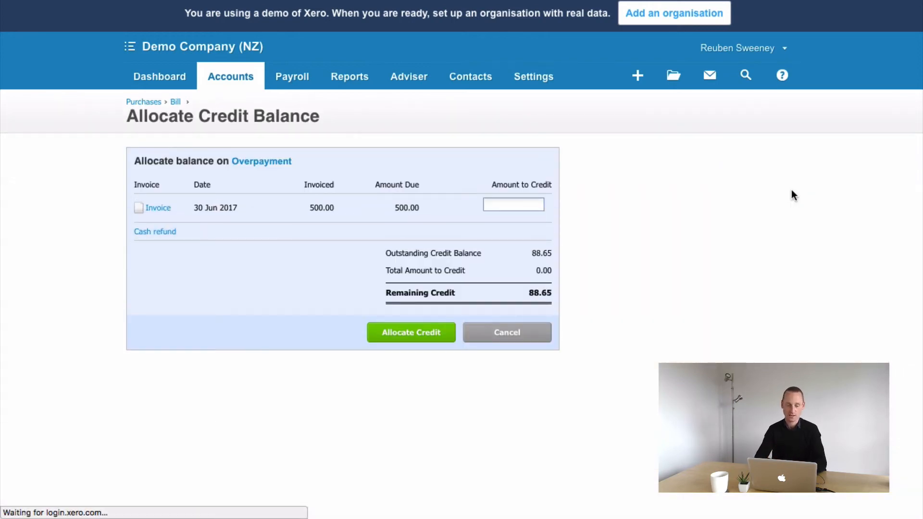
click(521, 203)
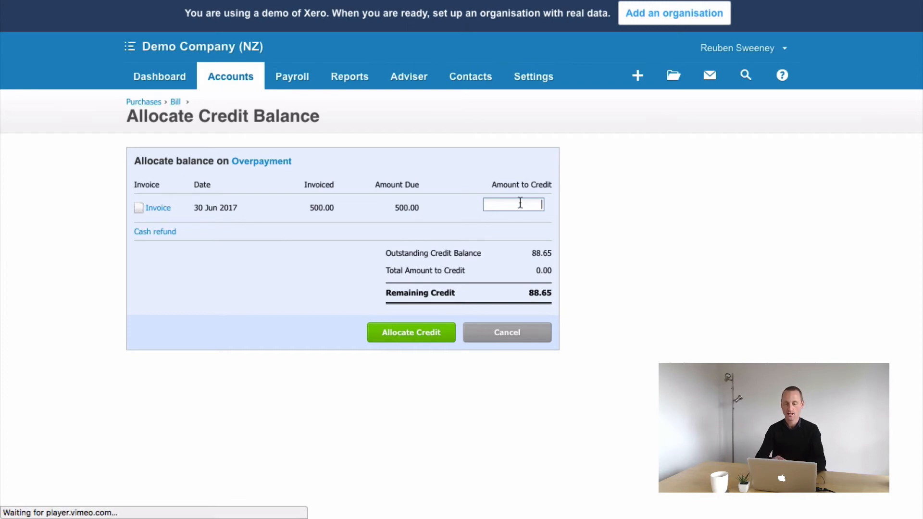
text(88)
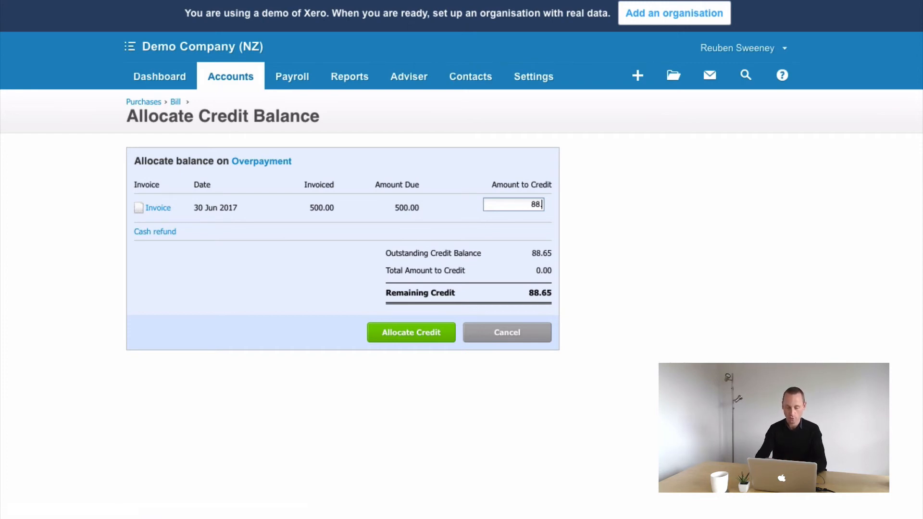
text(.65)
click(577, 208)
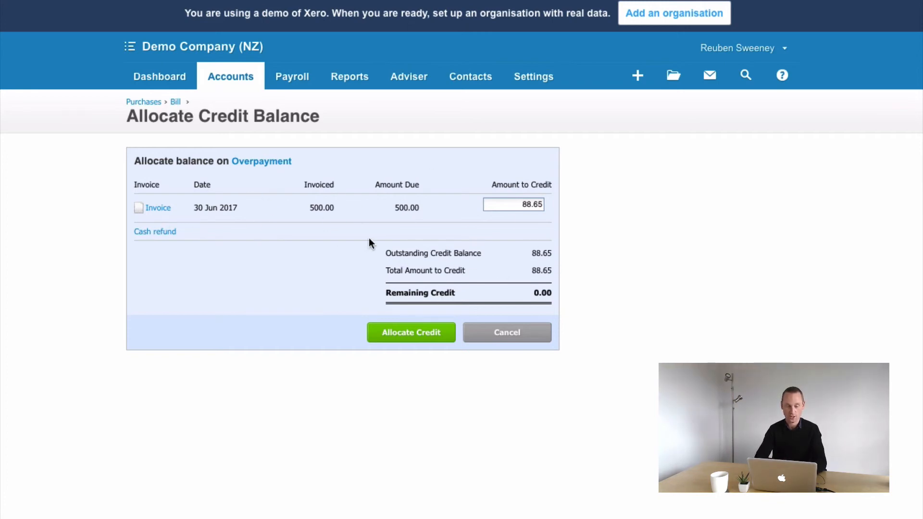
click(393, 333)
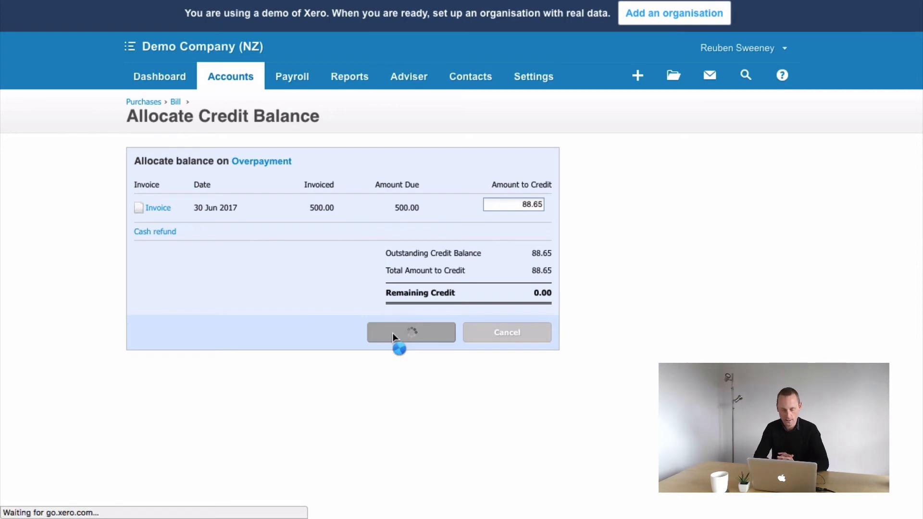